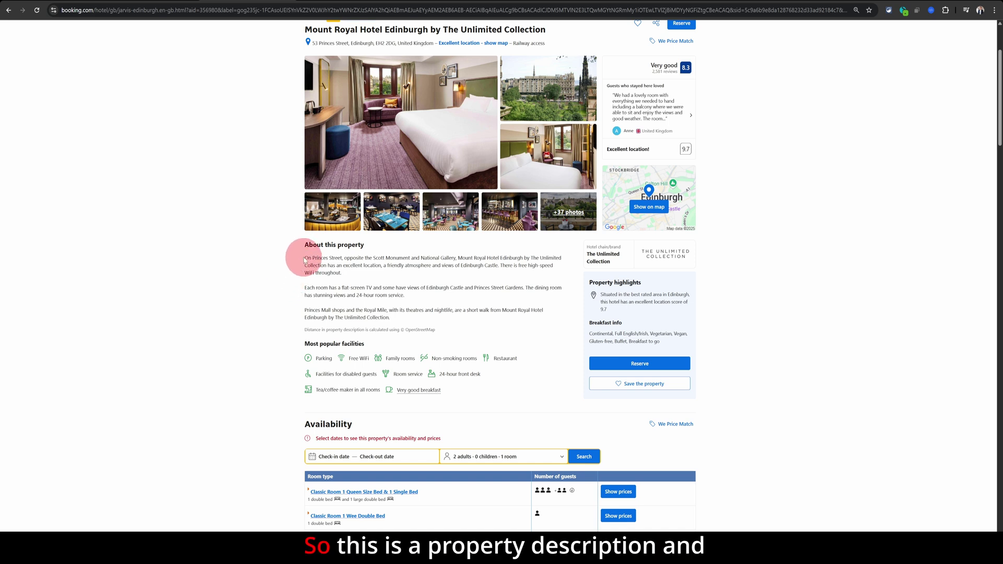
Scroll the Mount Royal Hotel Edinburgh page past About this property to the Availability room list
{"action": "left_click_drag", "start_coordinate": [305, 258], "coordinate": [454, 328]}
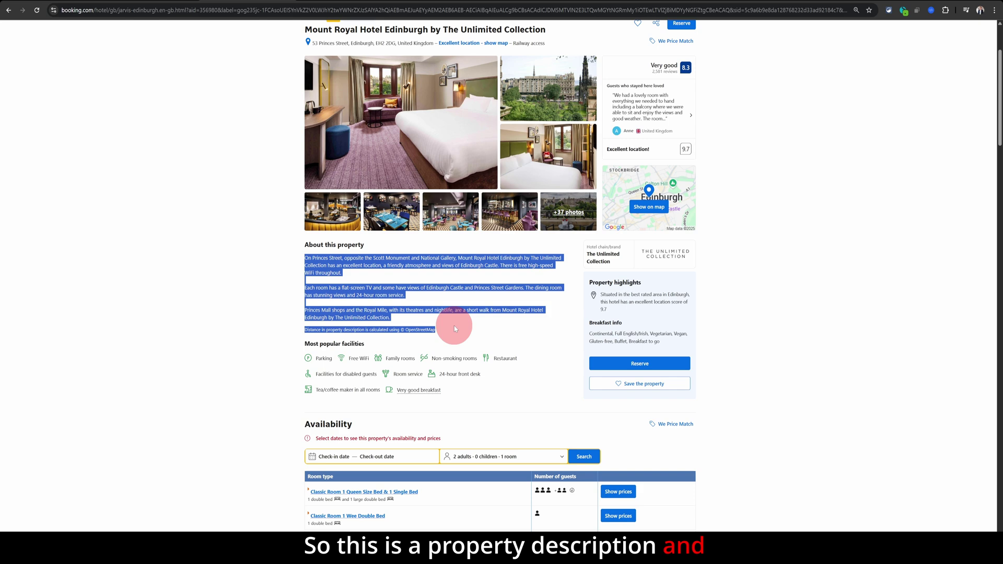
{"action": "left_click", "coordinate": [462, 321]}
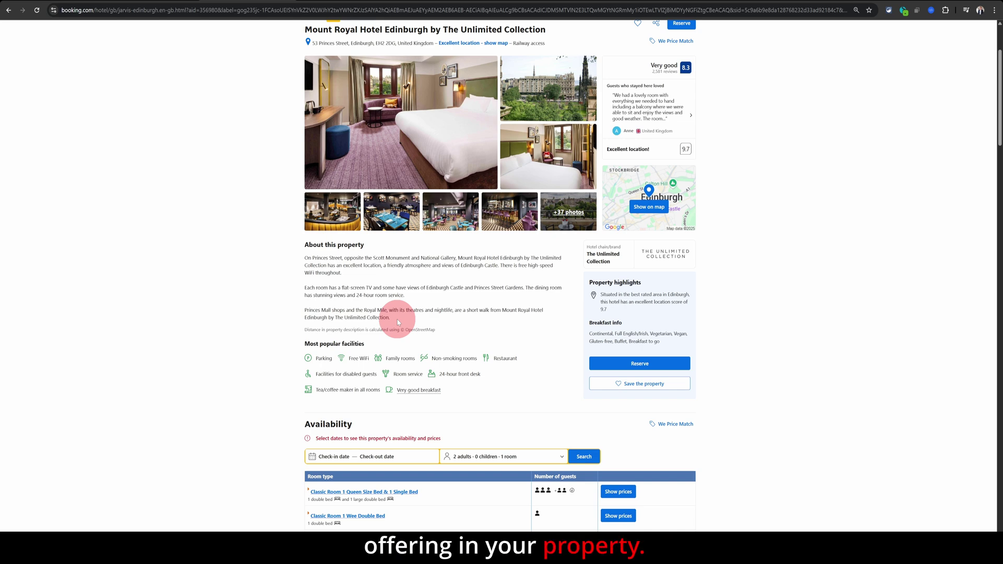
{"action": "scroll", "coordinate": [362, 430], "scroll_direction": "down", "scroll_amount": 2}
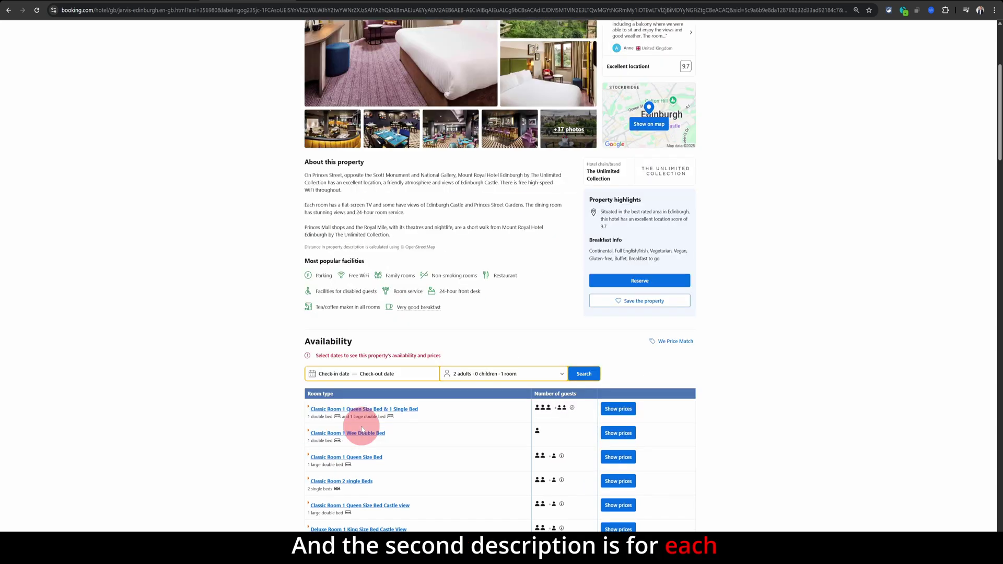
{"action": "scroll", "coordinate": [362, 429], "scroll_direction": "down", "scroll_amount": 2}
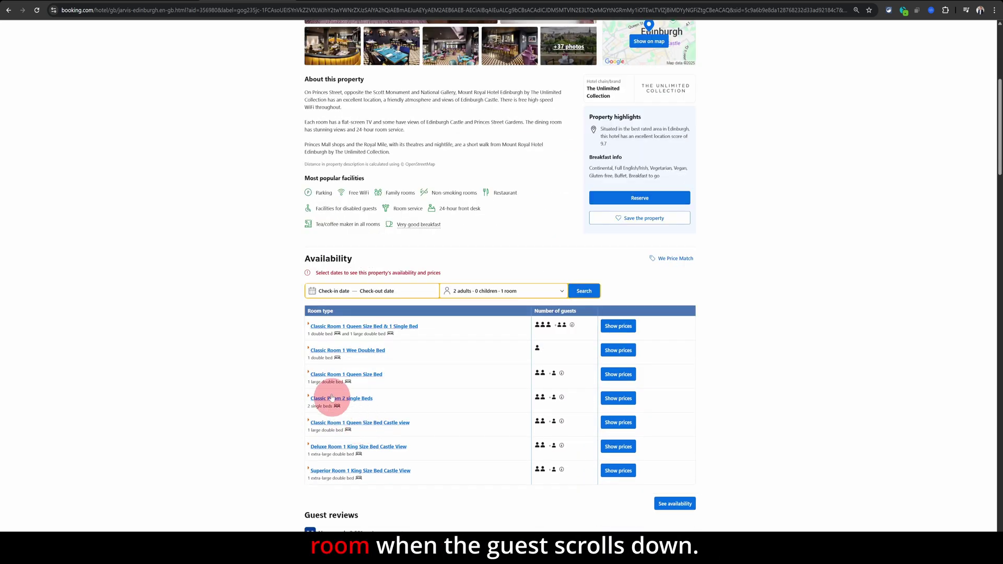
{"action": "left_click", "coordinate": [311, 326]}
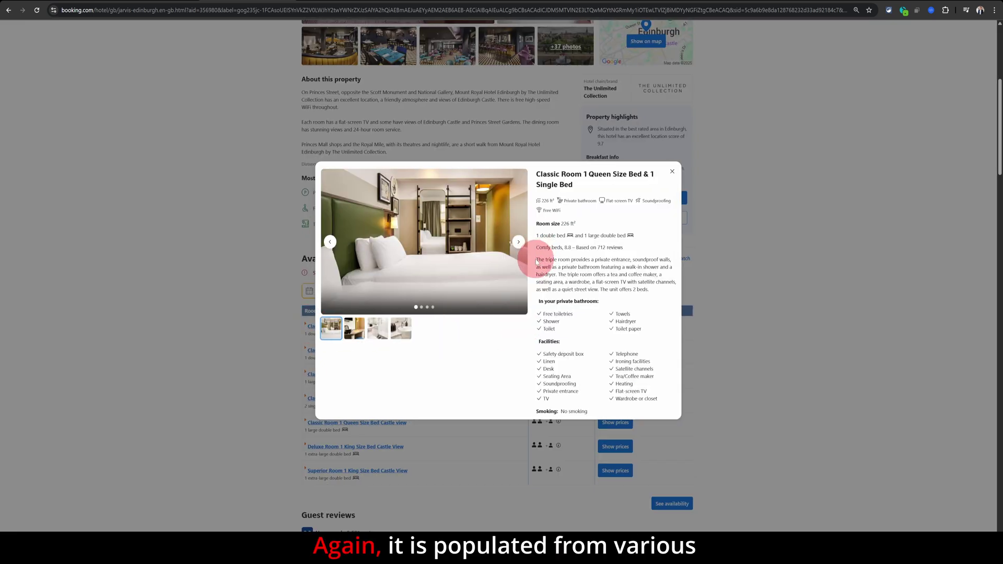
{"action": "left_click_drag", "start_coordinate": [536, 260], "coordinate": [656, 296]}
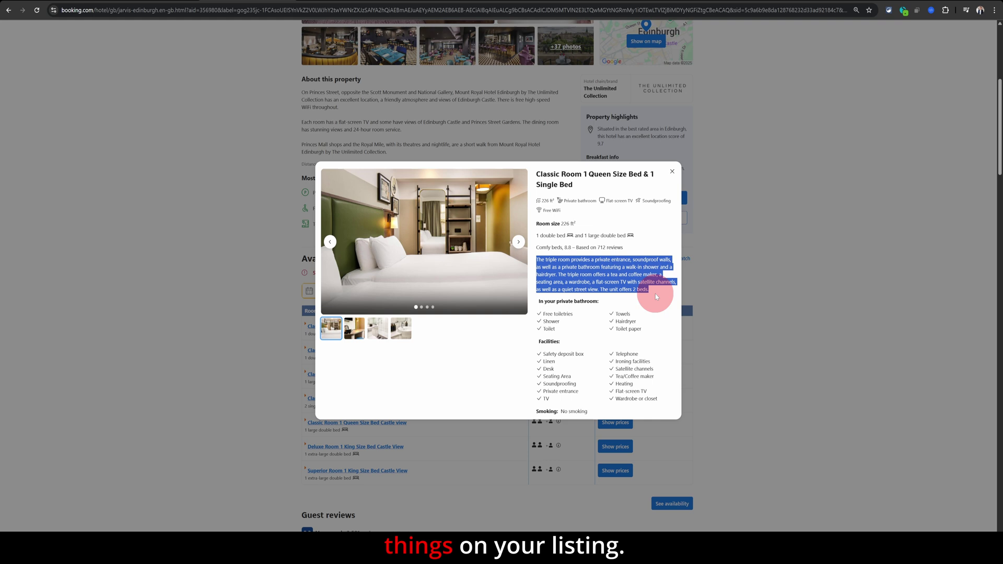
{"action": "left_click", "coordinate": [656, 293]}
{"action": "scroll", "coordinate": [653, 287], "scroll_direction": "up", "scroll_amount": 1}
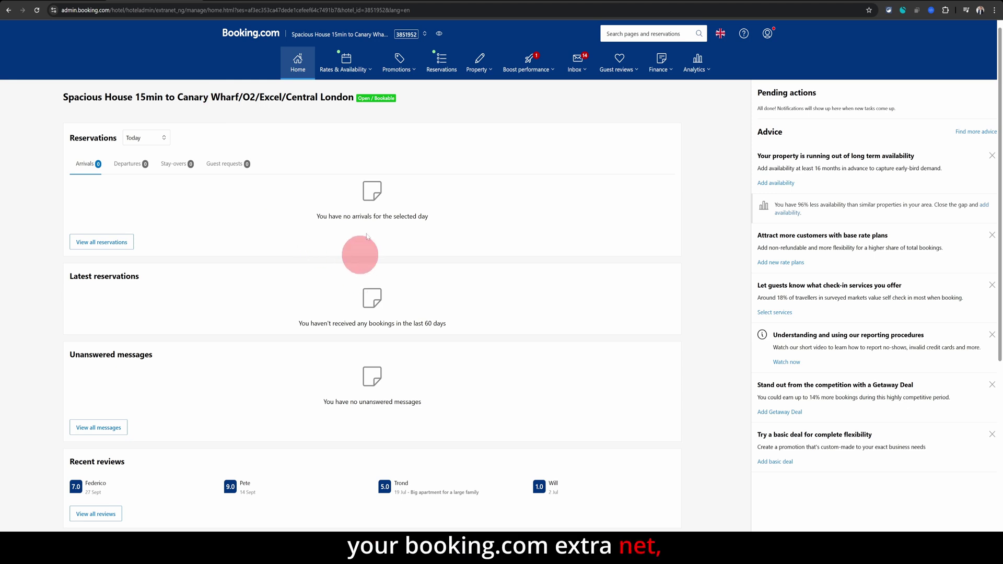
Open the Property menu, check the public room details, then return to the extranet home dashboard
{"action": "left_click", "coordinate": [480, 70]}
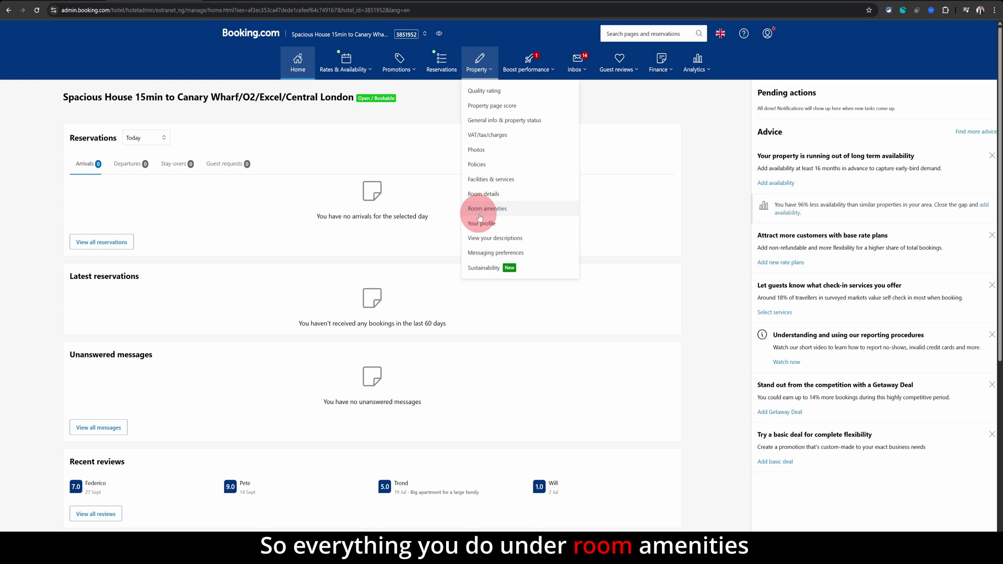
{"action": "left_click", "coordinate": [355, 1]}
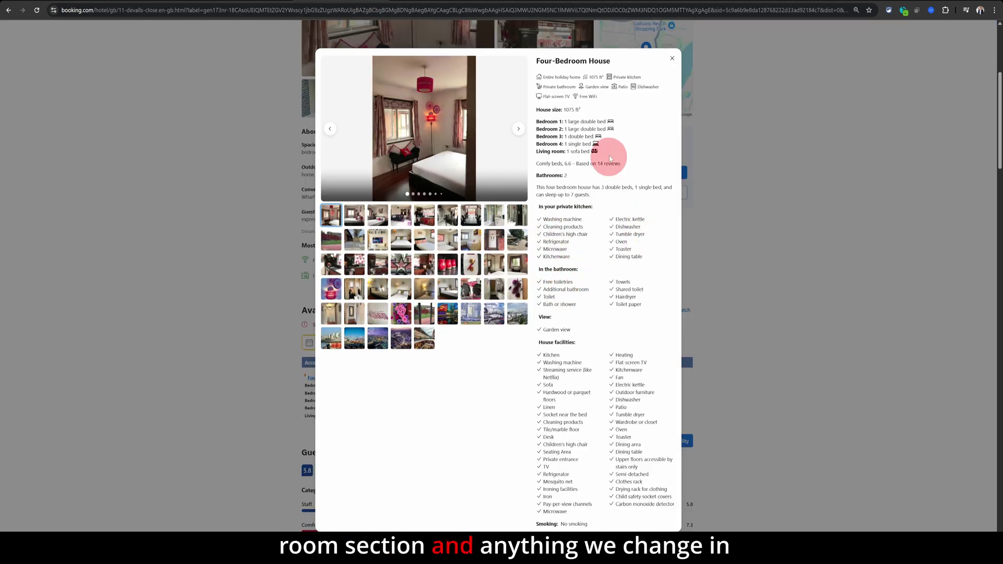
{"action": "left_click", "coordinate": [211, 2]}
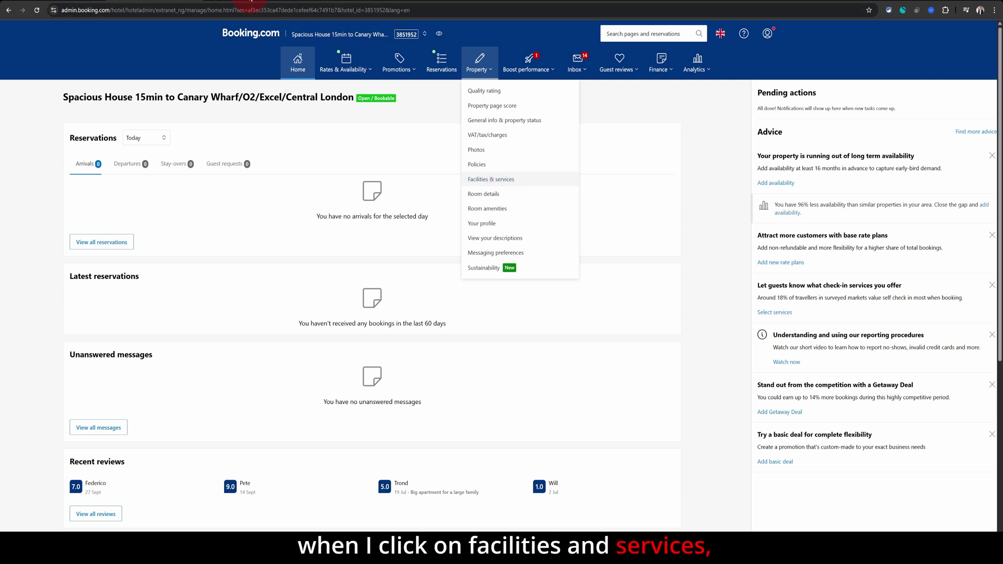
{"action": "left_click", "coordinate": [491, 179]}
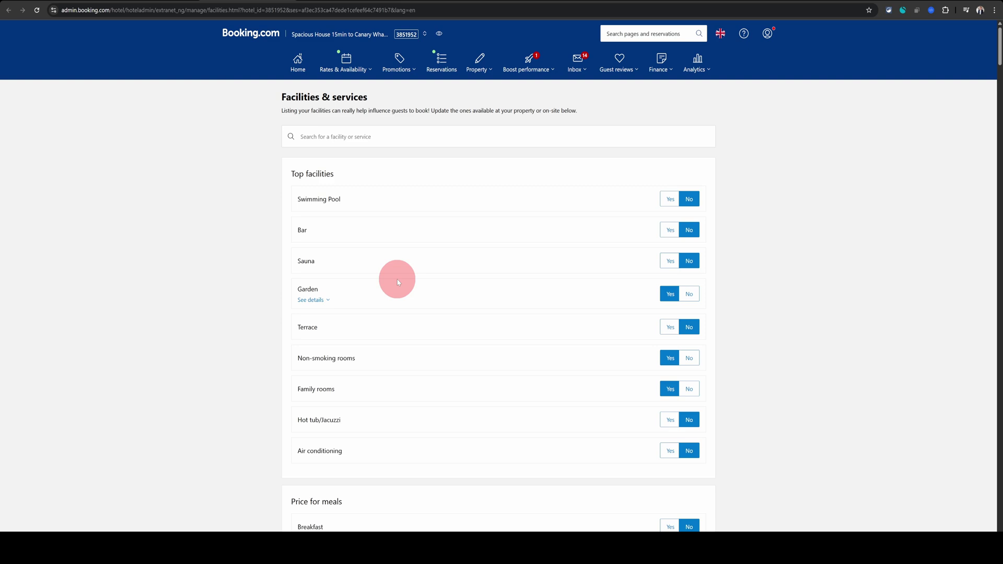
{"action": "scroll", "coordinate": [397, 282], "scroll_direction": "down", "scroll_amount": 5}
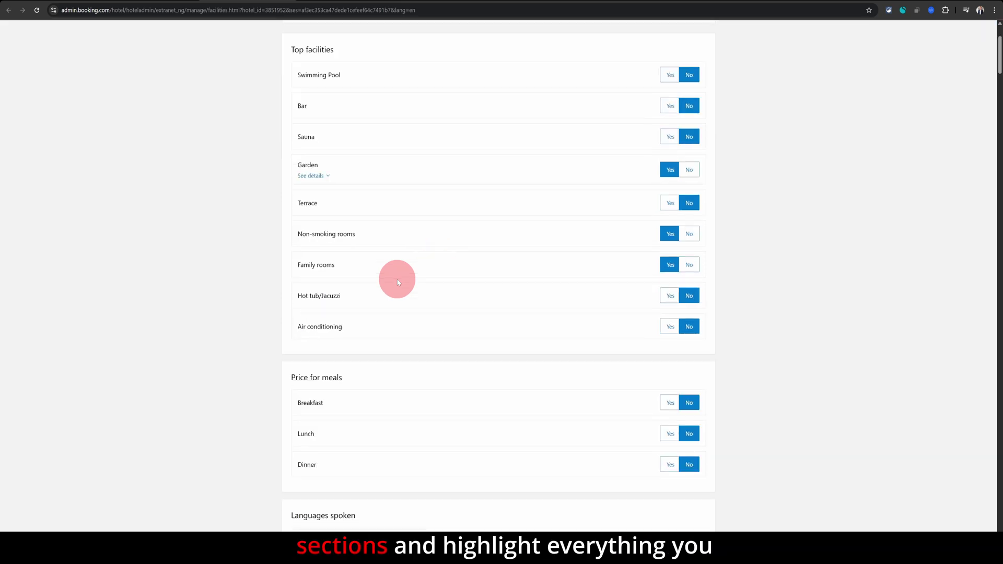
{"action": "scroll", "coordinate": [397, 282], "scroll_direction": "down", "scroll_amount": 6}
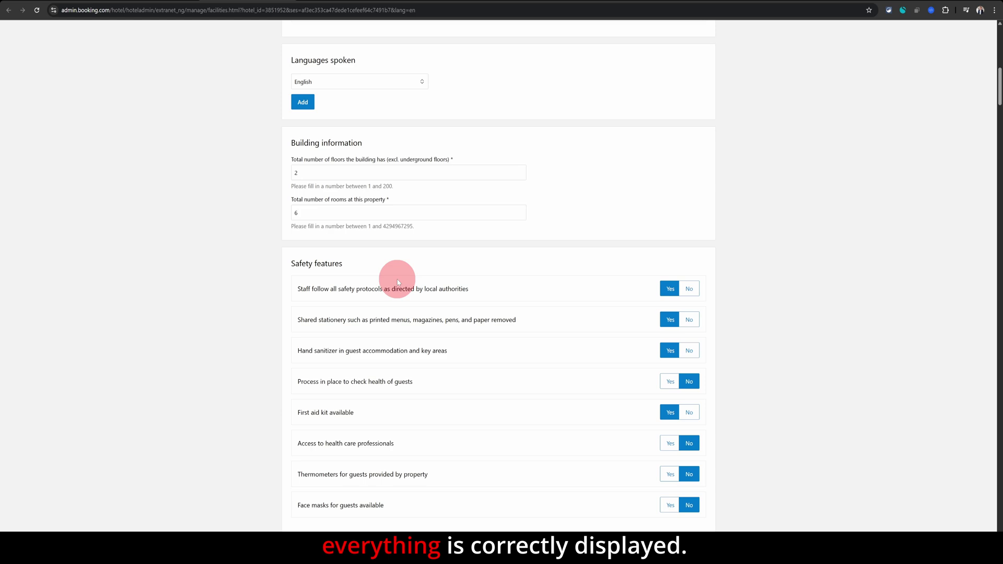
{"action": "scroll", "coordinate": [524, 301], "scroll_direction": "down", "scroll_amount": 2}
{"action": "scroll", "coordinate": [524, 301], "scroll_direction": "down", "scroll_amount": 10}
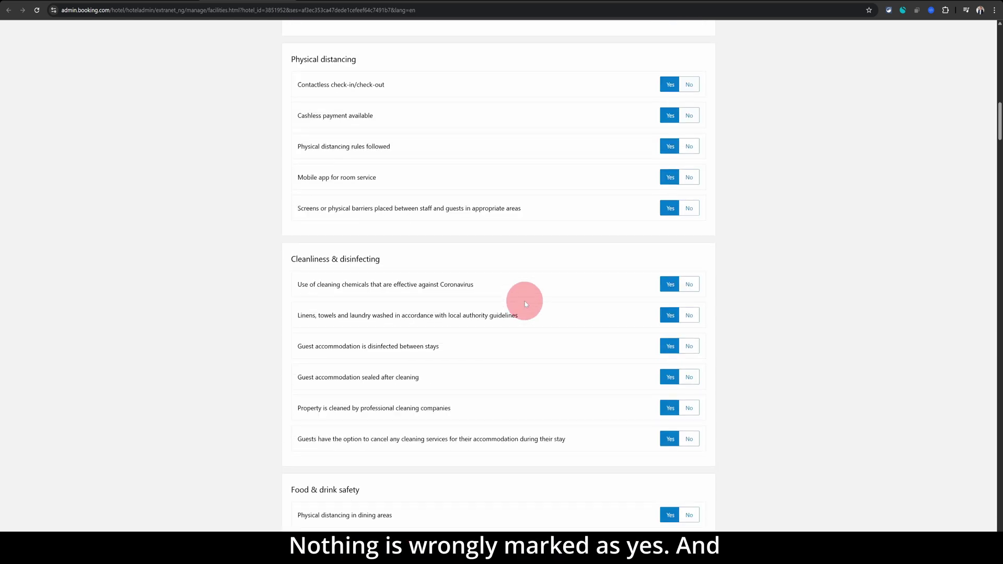
{"action": "scroll", "coordinate": [525, 301], "scroll_direction": "down", "scroll_amount": 20}
{"action": "scroll", "coordinate": [525, 301], "scroll_direction": "down", "scroll_amount": 20}
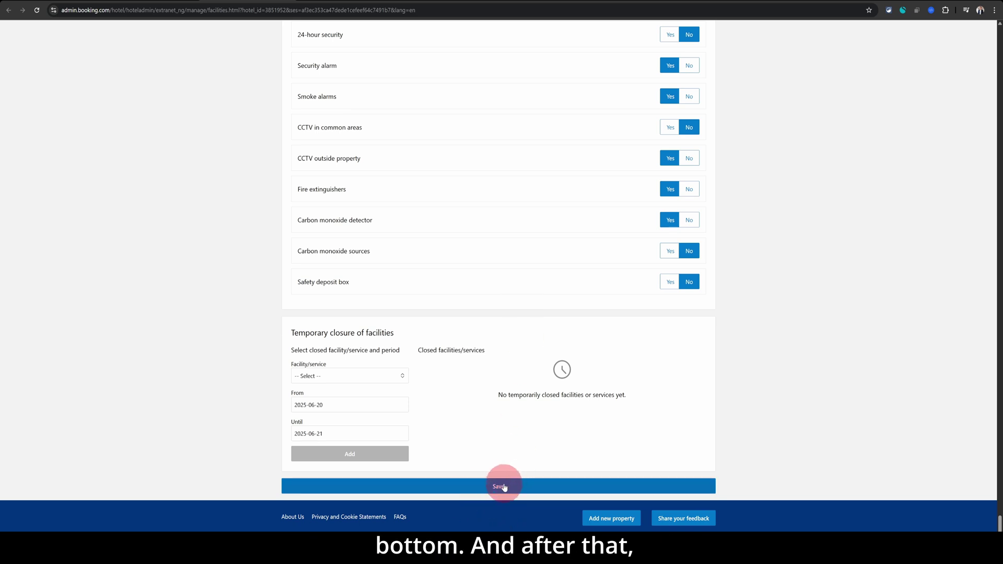
{"action": "left_click", "coordinate": [9, 10]}
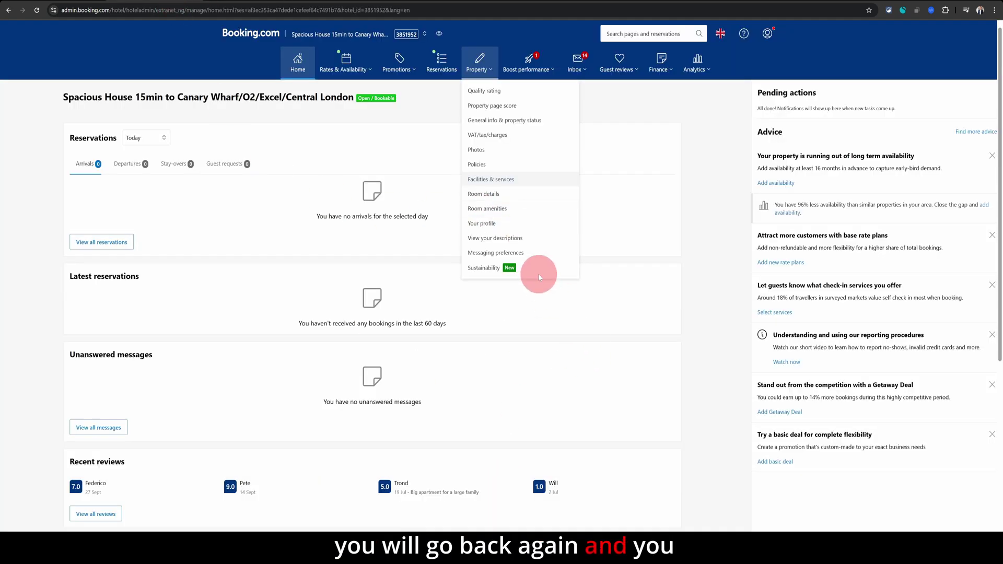
Open Room amenities and scroll through the 1075.00 ft² Four-Bedroom House Yes/No answers to Save
{"action": "left_click", "coordinate": [502, 210]}
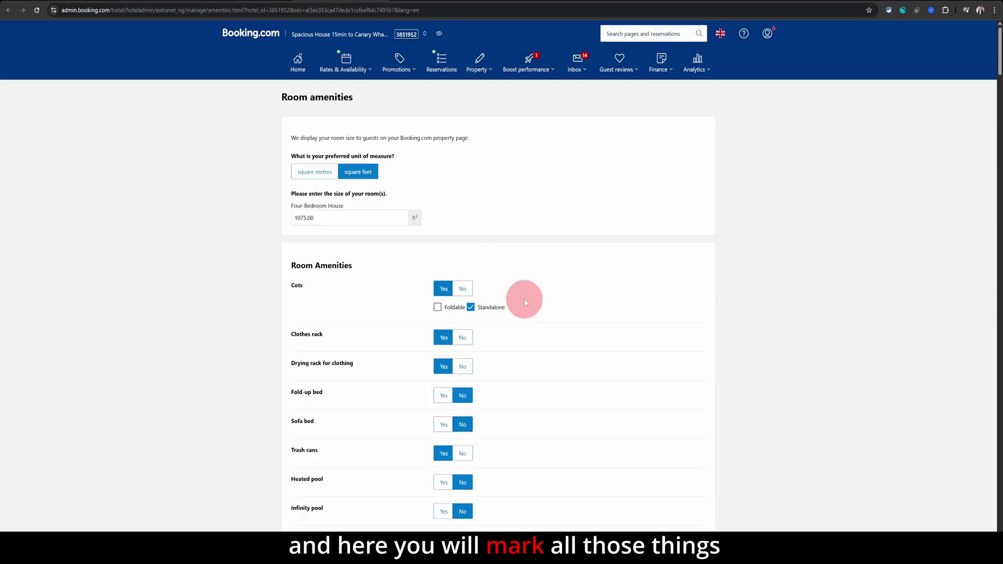
{"action": "scroll", "coordinate": [524, 299], "scroll_direction": "down", "scroll_amount": 12}
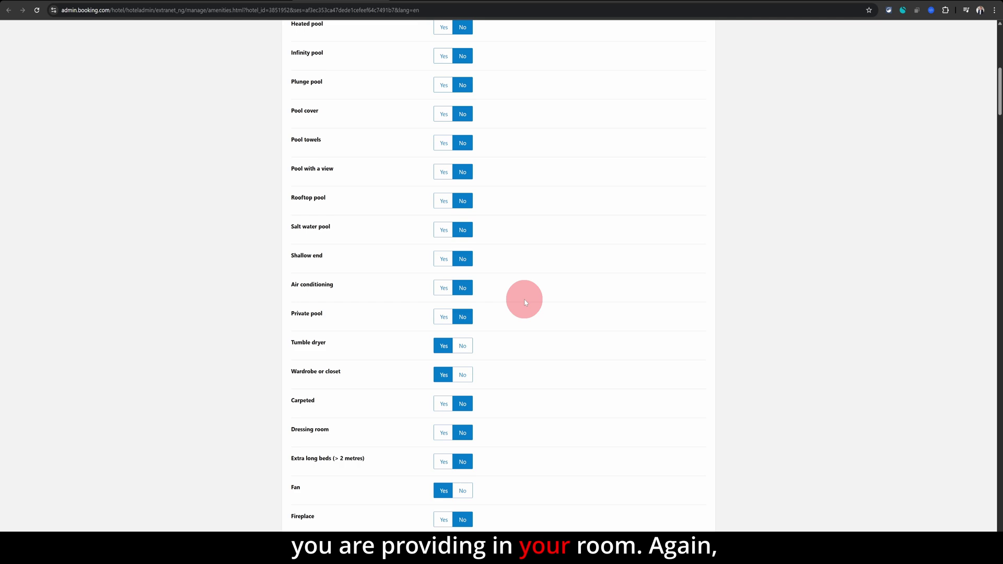
{"action": "scroll", "coordinate": [525, 301], "scroll_direction": "down", "scroll_amount": 15}
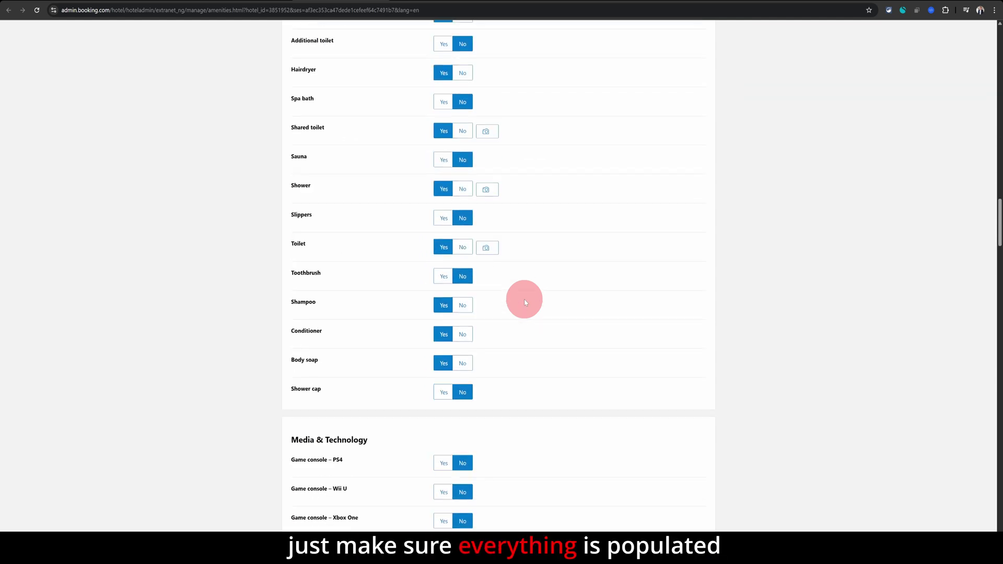
{"action": "scroll", "coordinate": [524, 301], "scroll_direction": "down", "scroll_amount": 15}
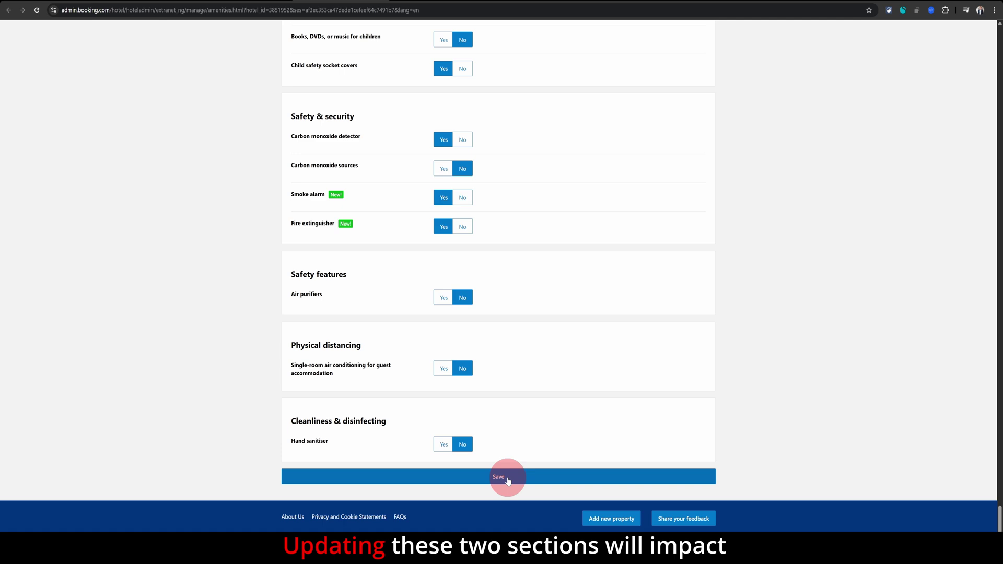
Close the public Four-Bedroom House room popup and return to the extranet admin dashboard
{"action": "left_click", "coordinate": [526, 2]}
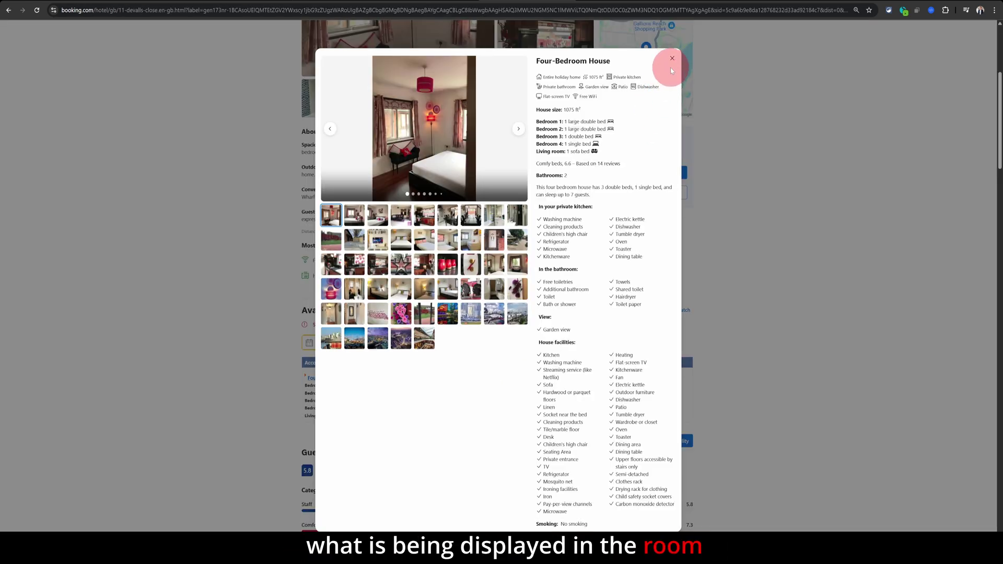
{"action": "left_click", "coordinate": [672, 59]}
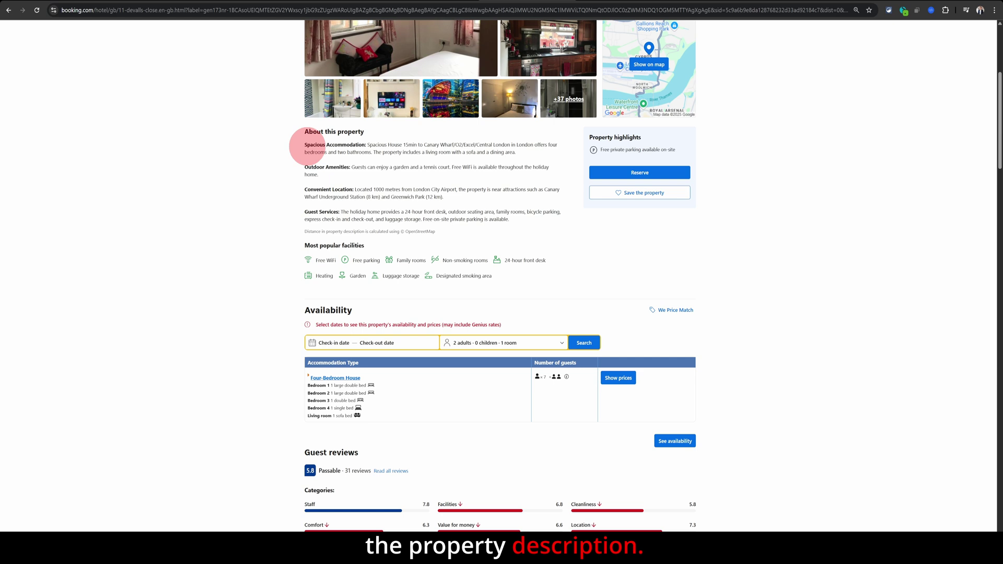
{"action": "left_click_drag", "start_coordinate": [307, 146], "coordinate": [386, 205]}
{"action": "left_click", "coordinate": [386, 205]}
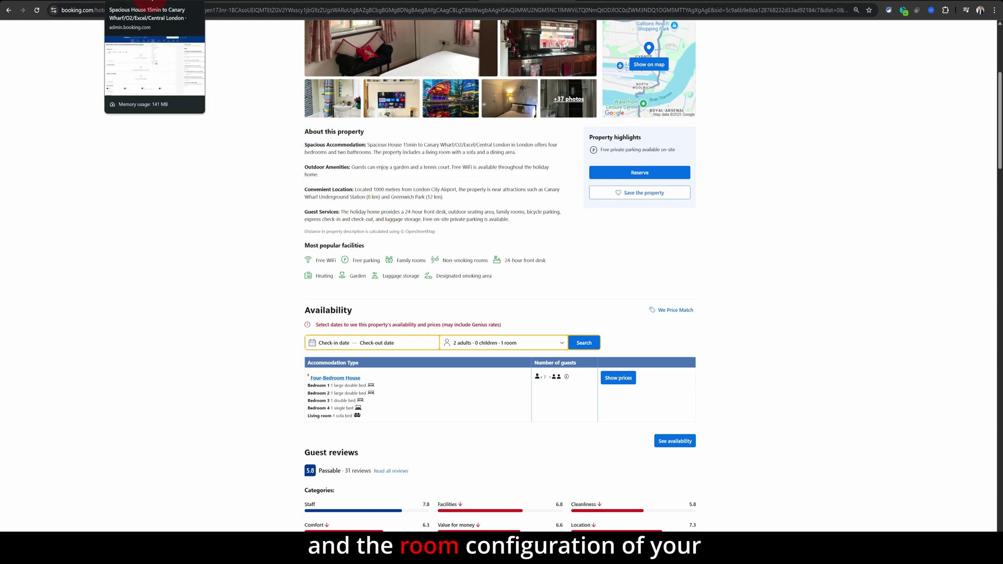
{"action": "left_click", "coordinate": [150, 1]}
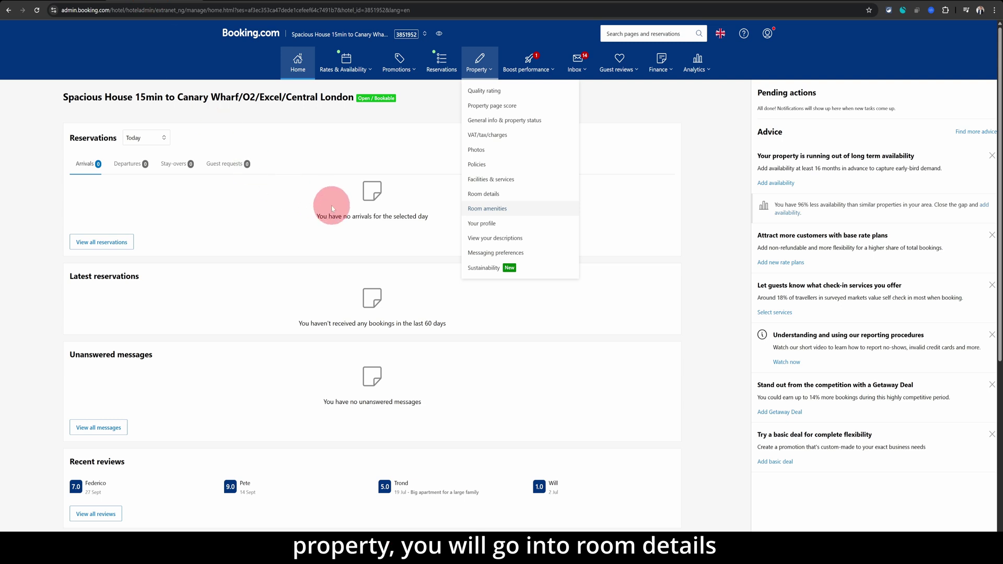
Edit the Four-Bedroom House from Room details, keeping Four-Bedroom House as the holiday home name
{"action": "left_click", "coordinate": [497, 194]}
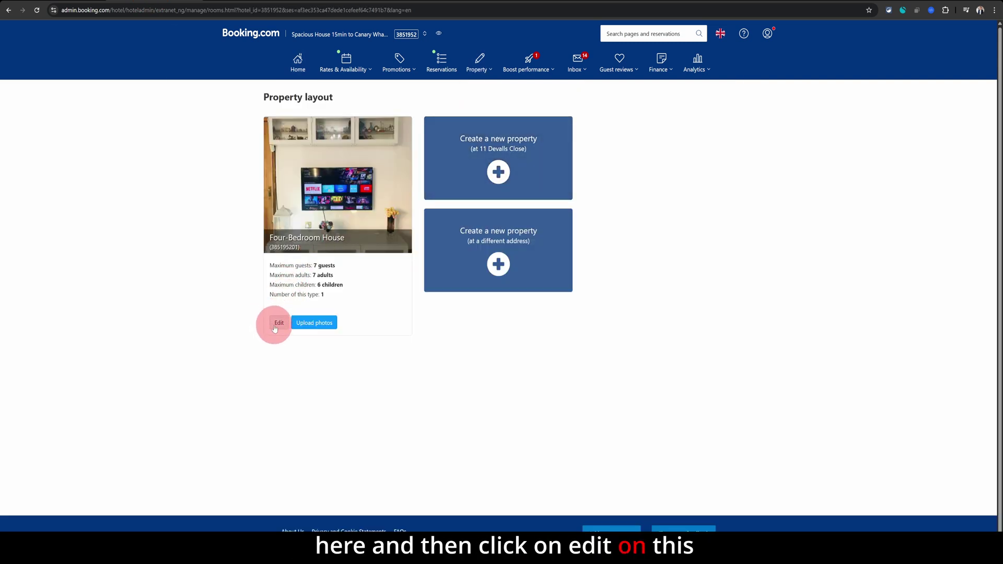
{"action": "left_click", "coordinate": [276, 323]}
{"action": "scroll", "coordinate": [499, 321], "scroll_direction": "down", "scroll_amount": 5}
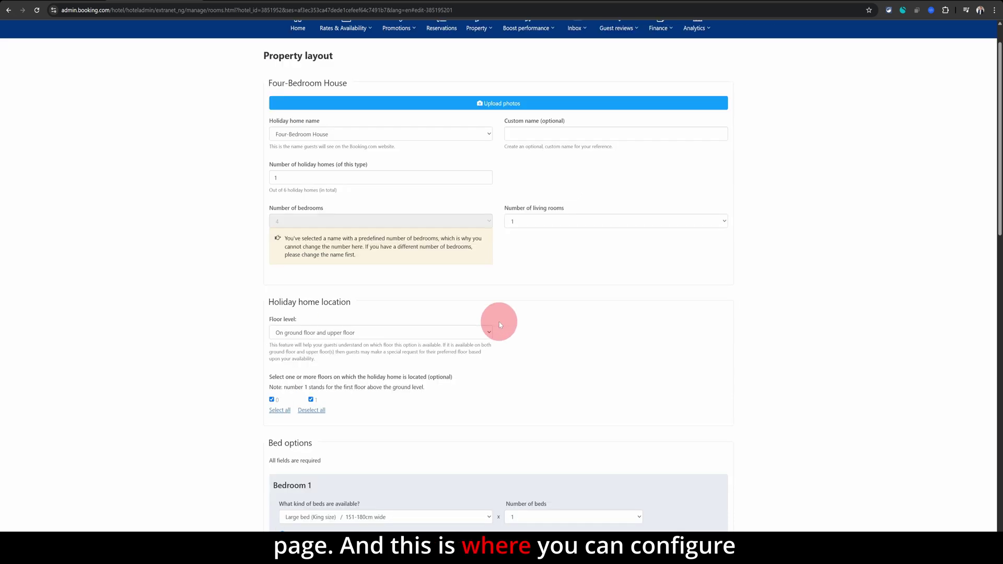
{"action": "scroll", "coordinate": [499, 322], "scroll_direction": "up", "scroll_amount": 5}
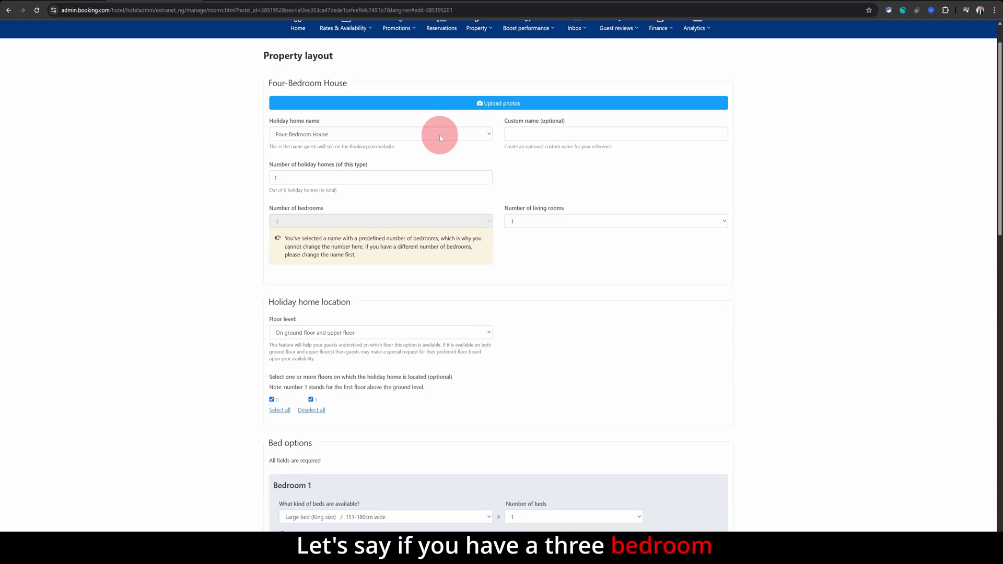
{"action": "left_click", "coordinate": [440, 138]}
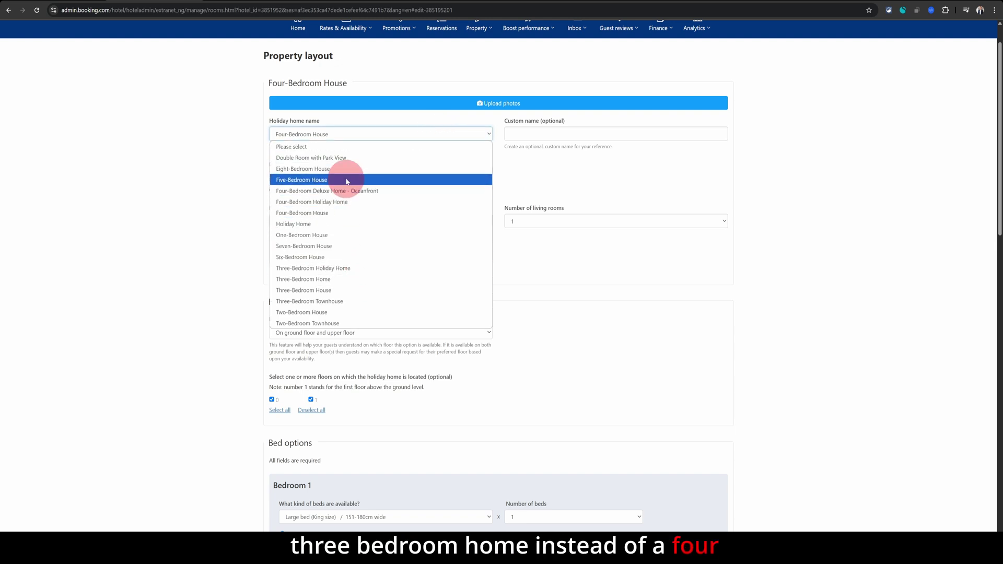
{"action": "left_click", "coordinate": [351, 134]}
Review the layout: four bedrooms, one living room, 7 maximum guests and two bathrooms
{"action": "scroll", "coordinate": [418, 298], "scroll_direction": "down", "scroll_amount": 5}
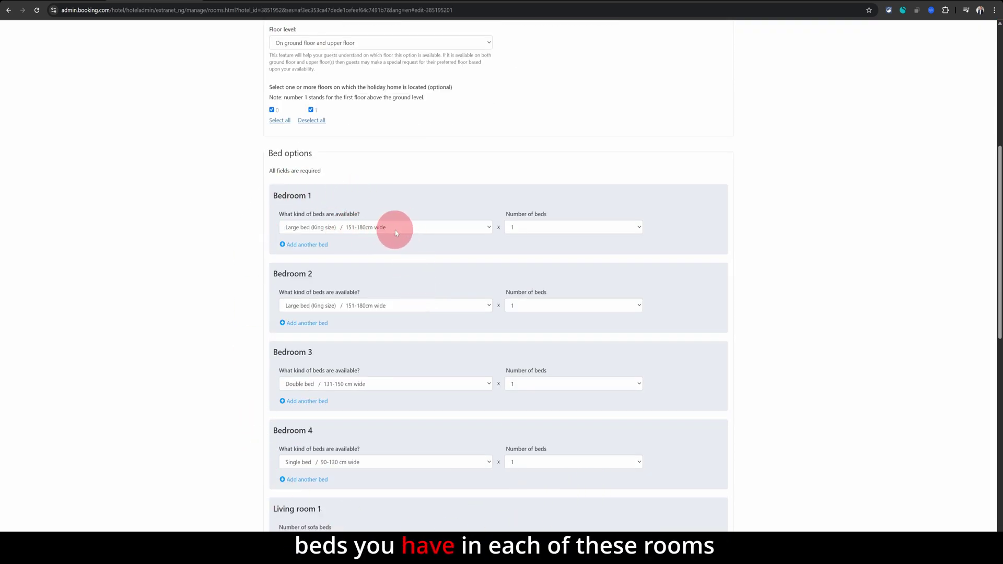
{"action": "scroll", "coordinate": [423, 410], "scroll_direction": "down", "scroll_amount": 10}
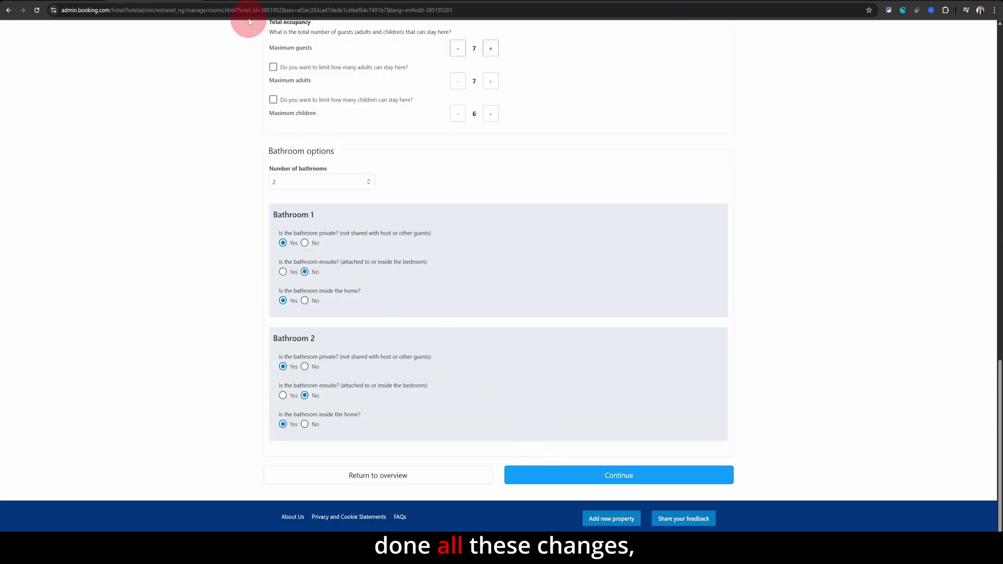
{"action": "scroll", "coordinate": [224, 92], "scroll_direction": "up", "scroll_amount": 10}
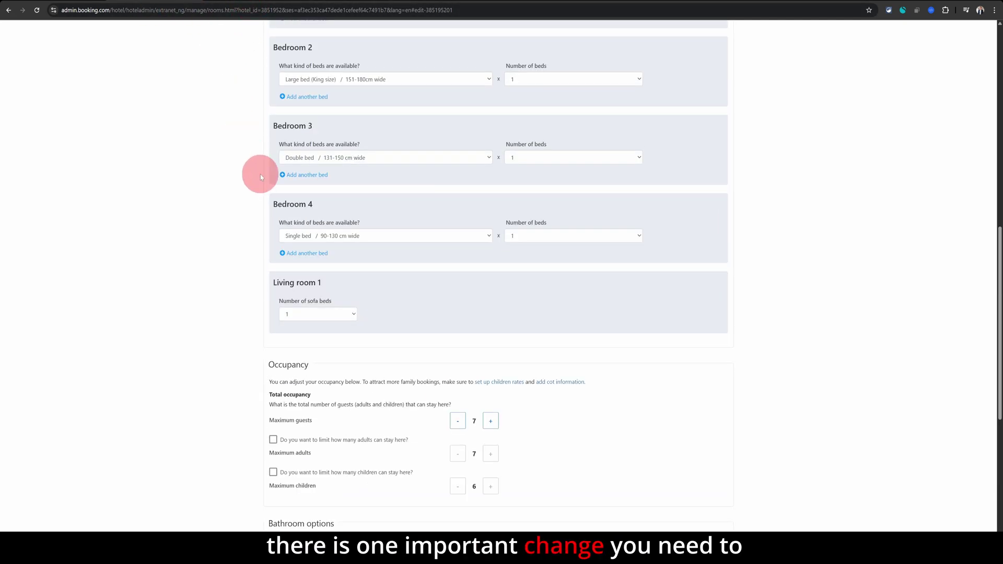
{"action": "scroll", "coordinate": [296, 226], "scroll_direction": "up", "scroll_amount": 8}
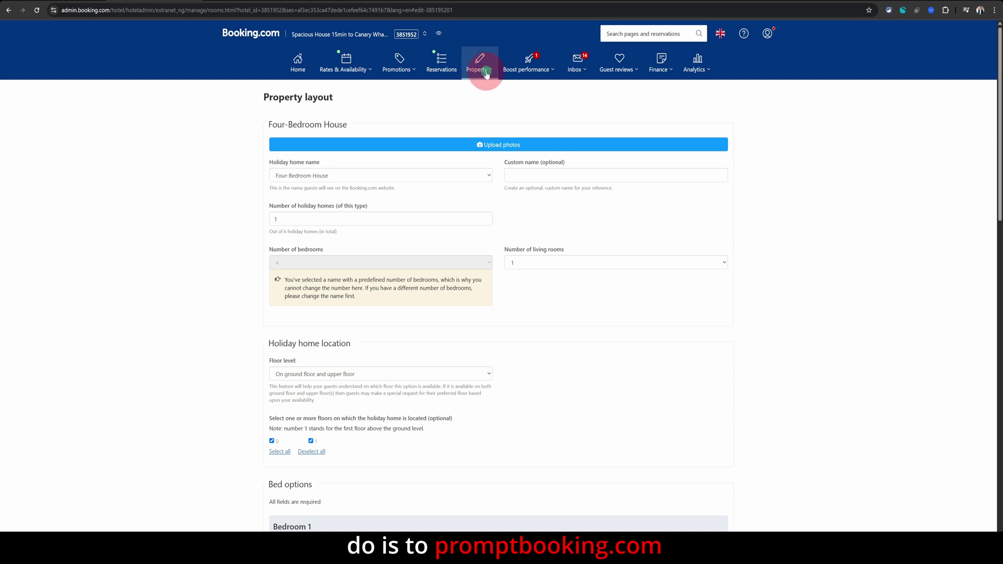
Go to the Your descriptions page via the Property menu and look through it
{"action": "left_click", "coordinate": [480, 70]}
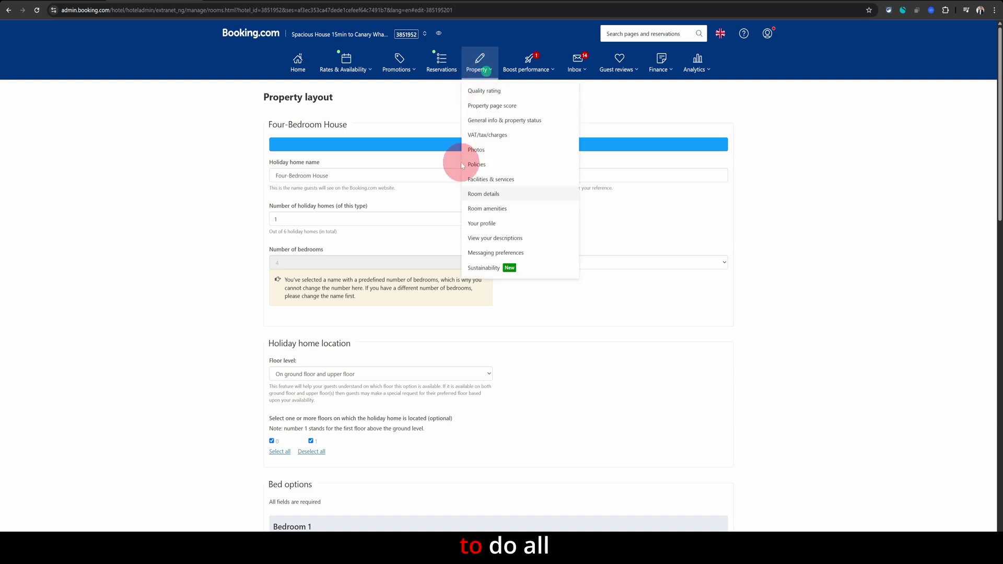
{"action": "left_click", "coordinate": [499, 239]}
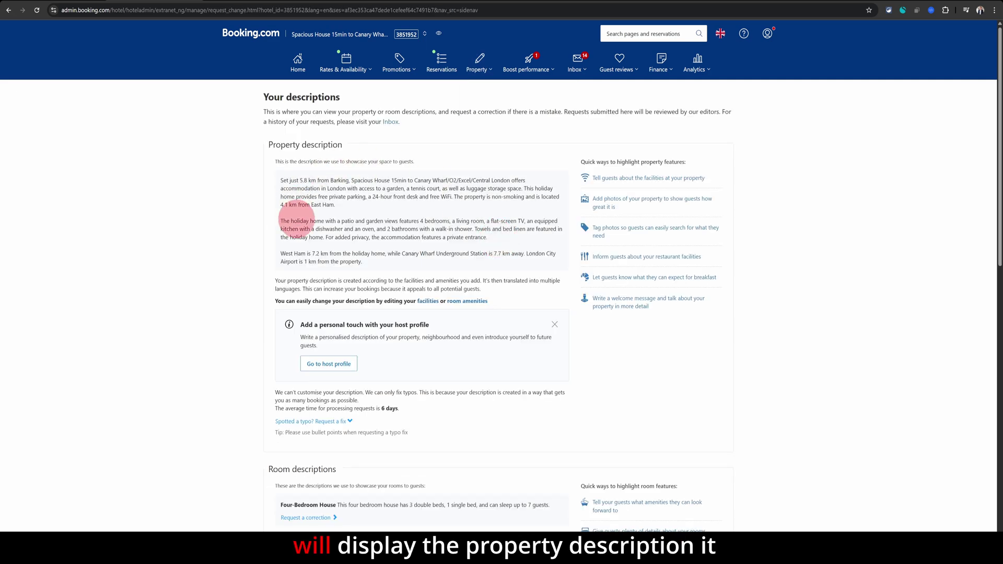
{"action": "scroll", "coordinate": [327, 180], "scroll_direction": "down", "scroll_amount": 2}
{"action": "scroll", "coordinate": [326, 180], "scroll_direction": "down", "scroll_amount": 1}
{"action": "scroll", "coordinate": [340, 188], "scroll_direction": "up", "scroll_amount": 3}
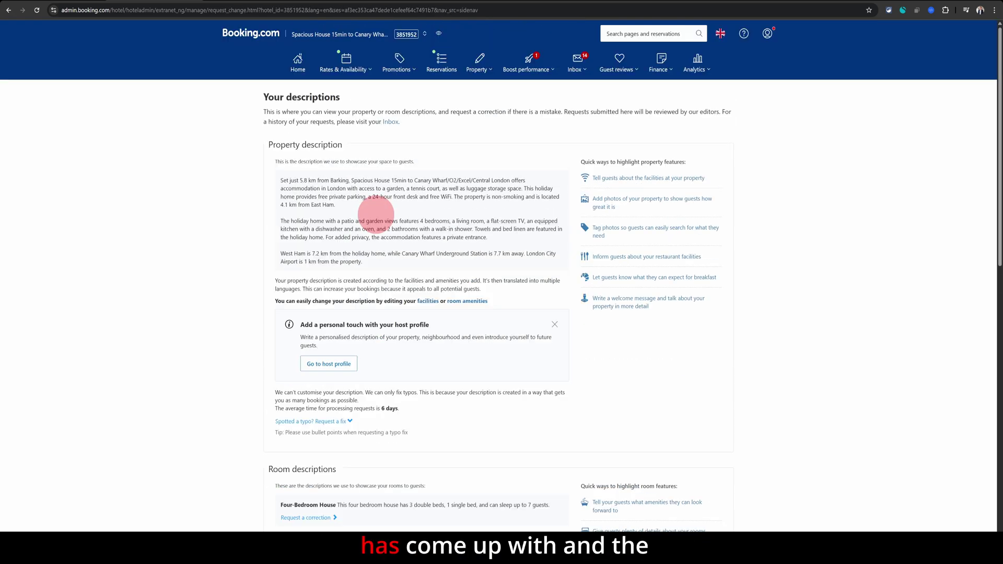
Open an empty 'Spotted a typo? Request a fix' box for the property description
{"action": "scroll", "coordinate": [353, 184], "scroll_direction": "down", "scroll_amount": 4}
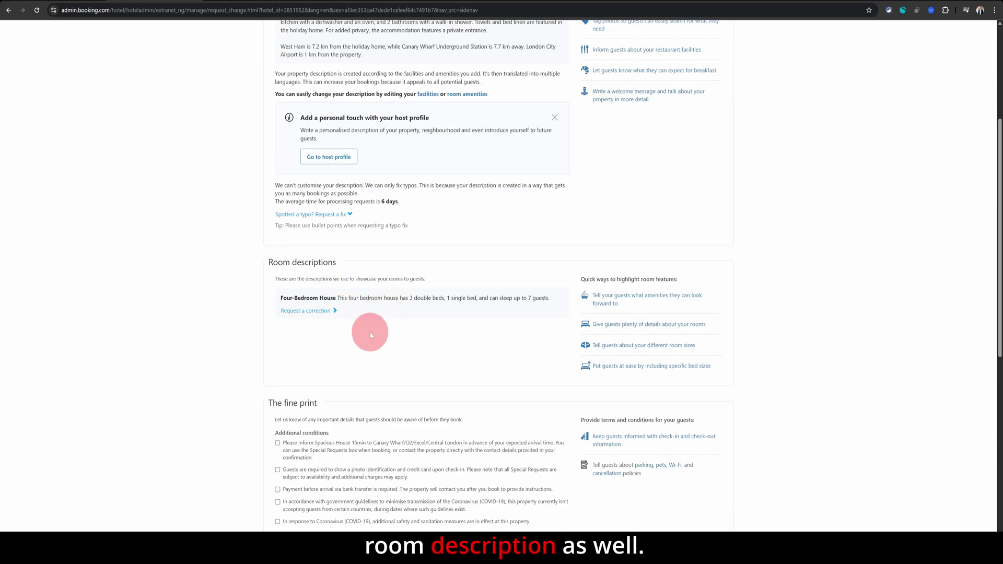
{"action": "scroll", "coordinate": [364, 262], "scroll_direction": "up", "scroll_amount": 3}
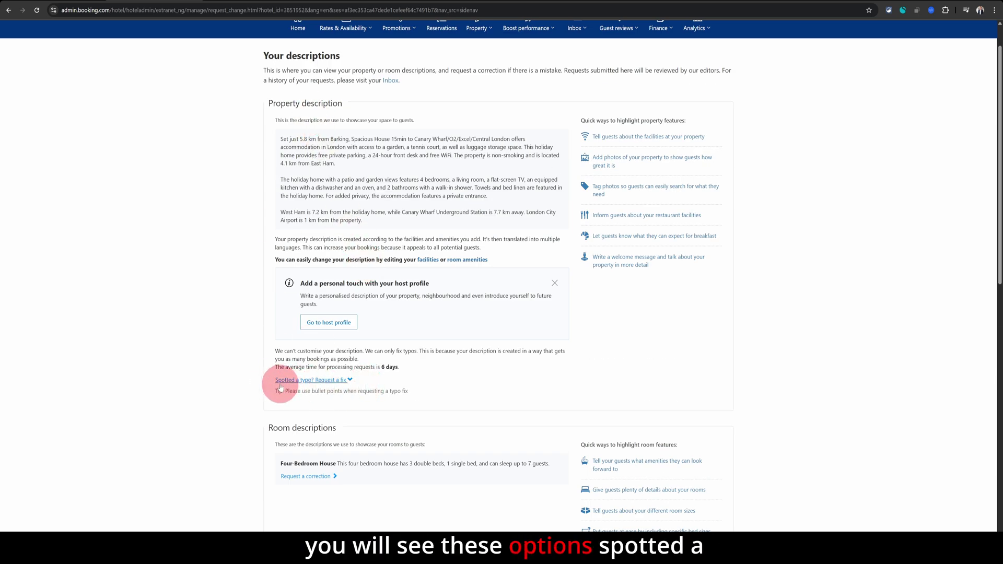
{"action": "left_click", "coordinate": [330, 383]}
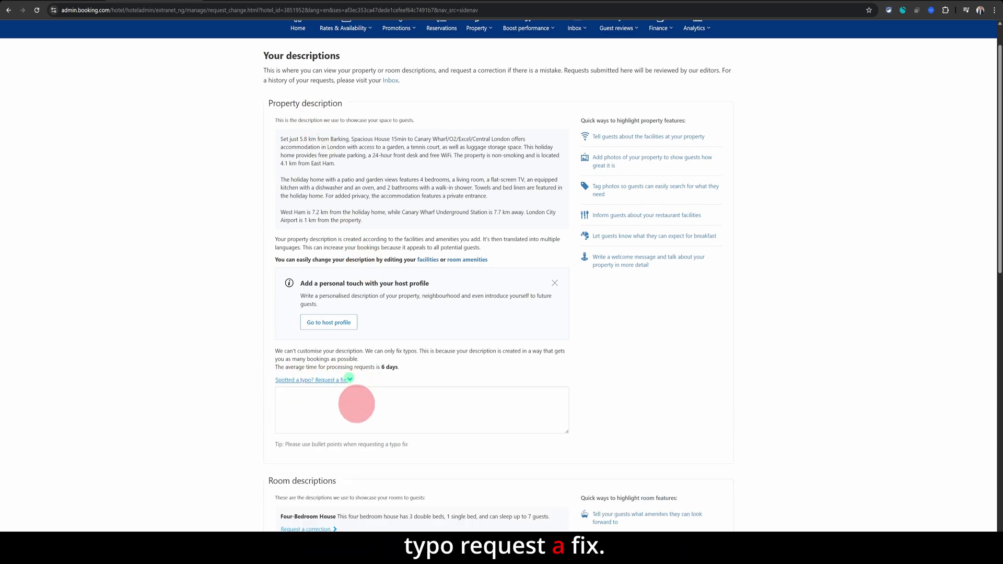
{"action": "left_click", "coordinate": [351, 407]}
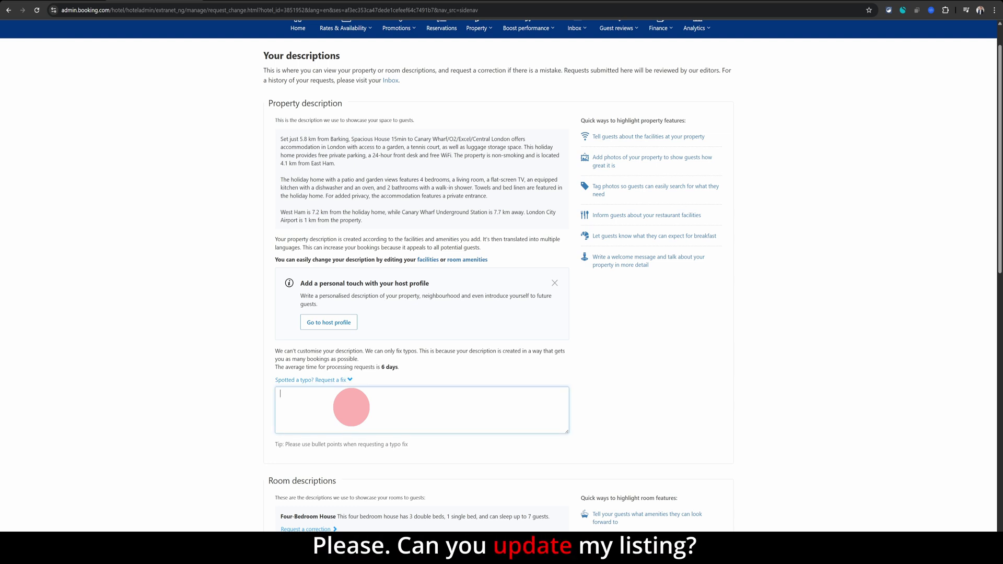
Open a correction request under the Four-Bedroom House room description and scroll to the Request a fix button
{"action": "scroll", "coordinate": [349, 415], "scroll_direction": "down", "scroll_amount": 1}
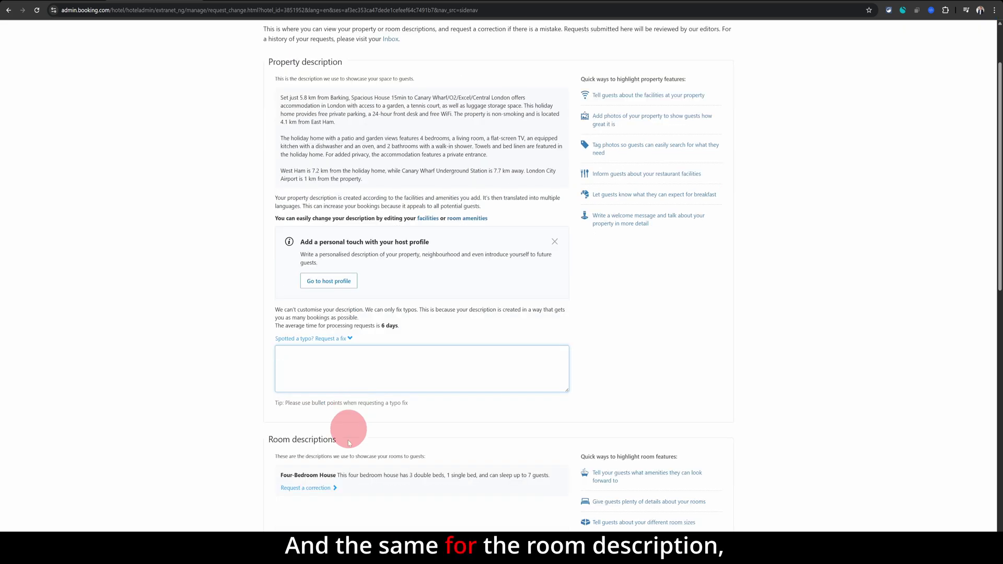
{"action": "left_click", "coordinate": [324, 493]}
{"action": "scroll", "coordinate": [325, 501], "scroll_direction": "down", "scroll_amount": 3}
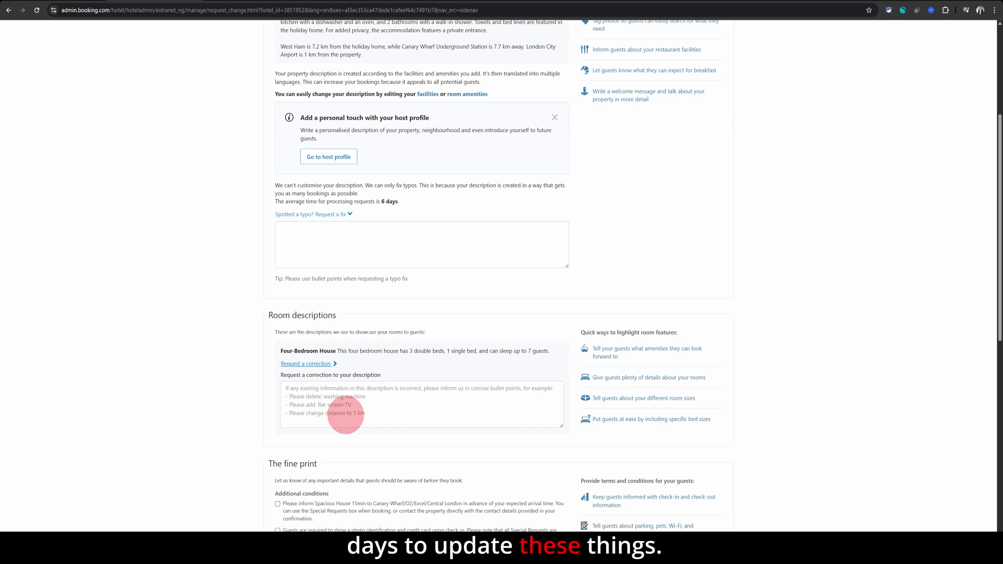
{"action": "scroll", "coordinate": [439, 399], "scroll_direction": "down", "scroll_amount": 2}
{"action": "scroll", "coordinate": [439, 400], "scroll_direction": "down", "scroll_amount": 6}
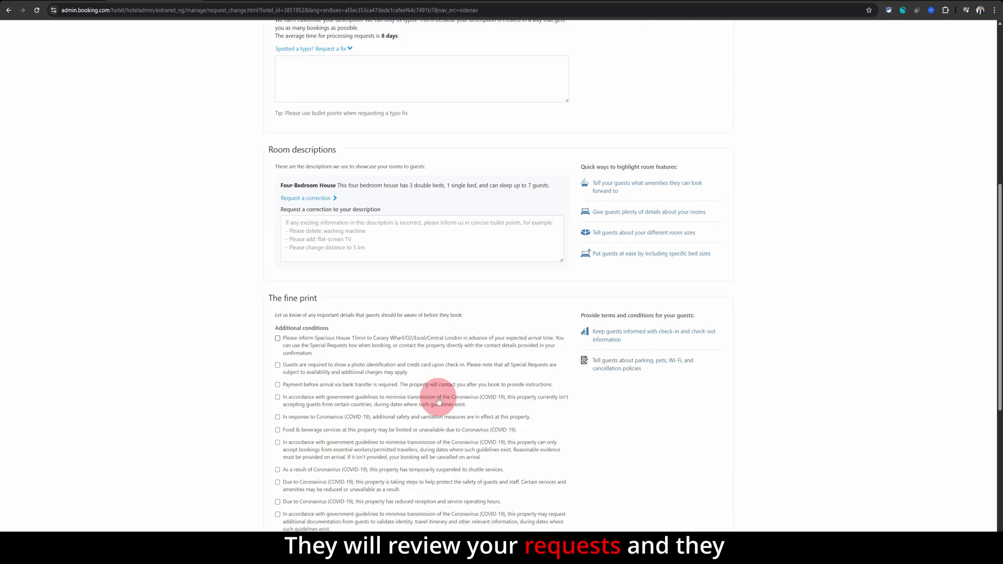